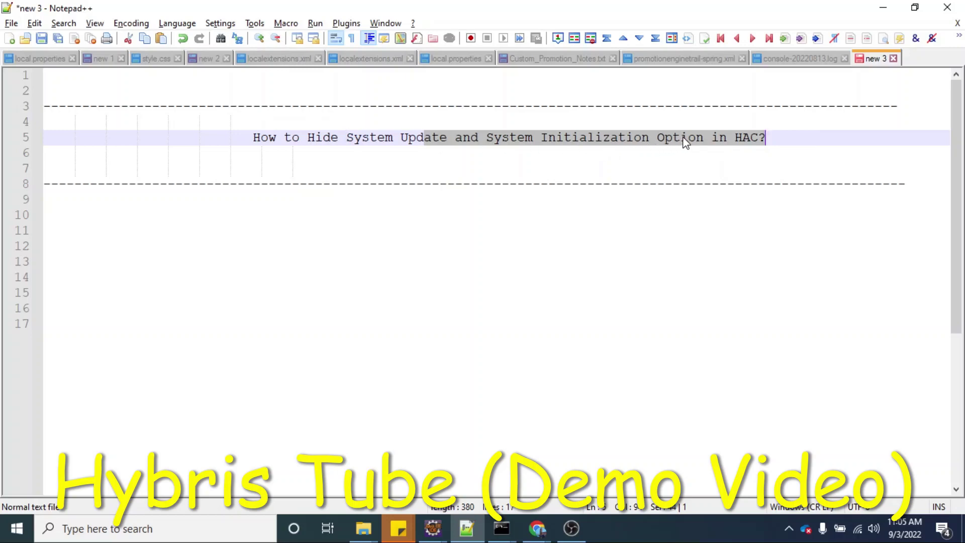
Step: Switch to the incognito Chrome window with the hybris administration console and select its localhost:9002 address
{"action": "left_click", "coordinate": [696, 139]}
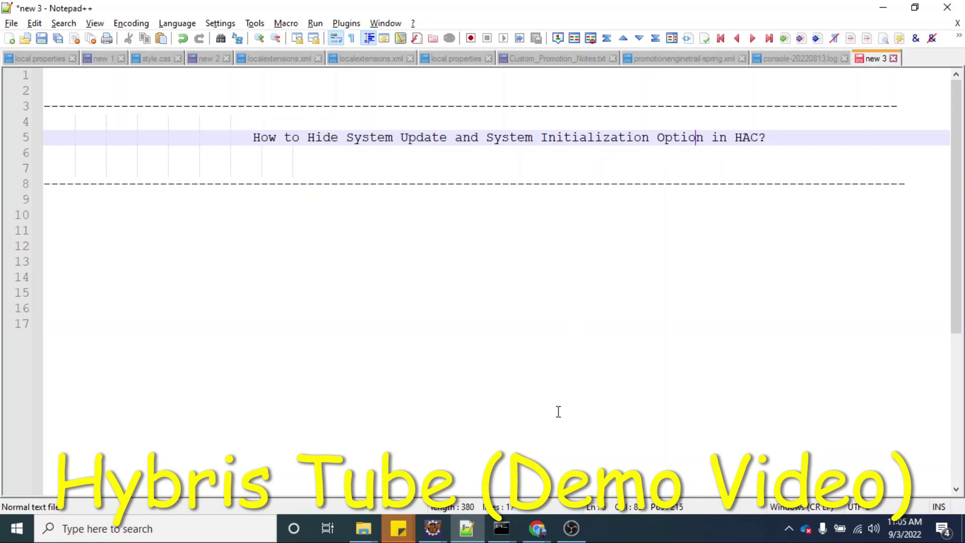
{"action": "mouse_move", "coordinate": [536, 527]}
{"action": "left_click", "coordinate": [598, 455]}
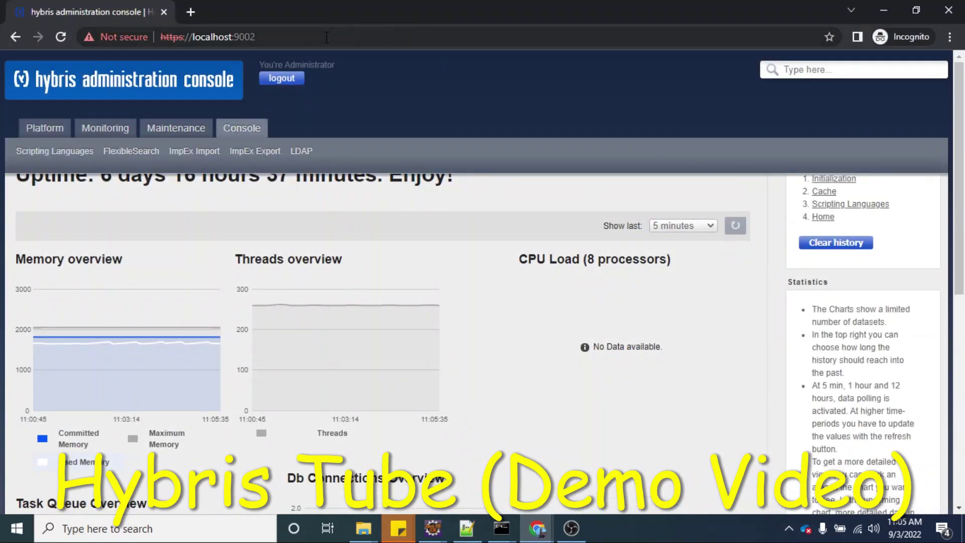
{"action": "left_click", "coordinate": [326, 37]}
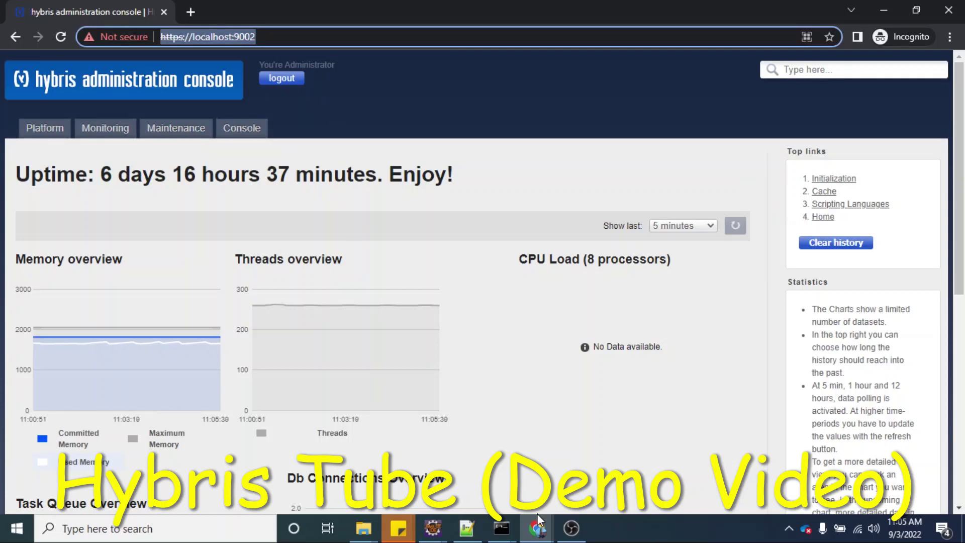
Step: Switch to the Chrome window with the localhost:9022 console and view the Apparel Site UK checkout page
{"action": "mouse_move", "coordinate": [538, 514]}
{"action": "left_click", "coordinate": [467, 467]}
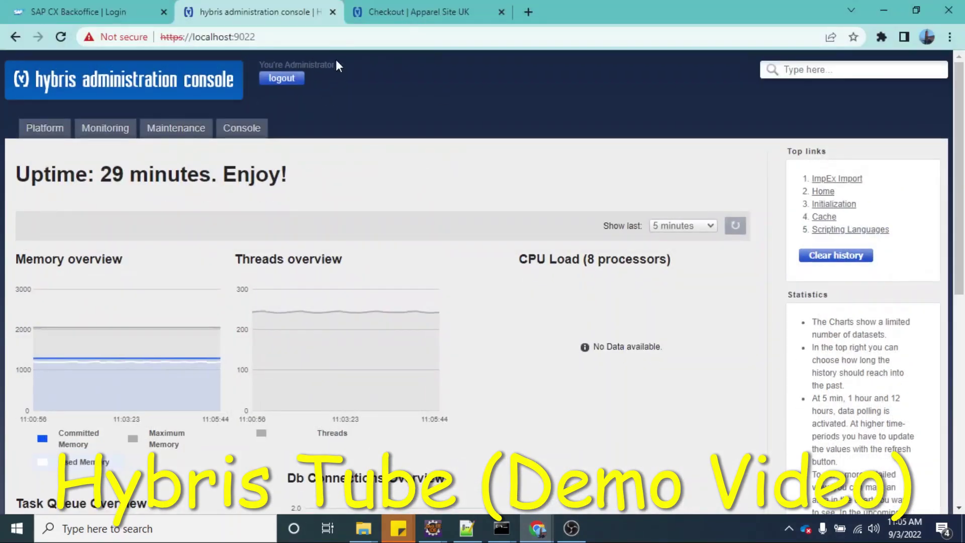
{"action": "left_click", "coordinate": [433, 10]}
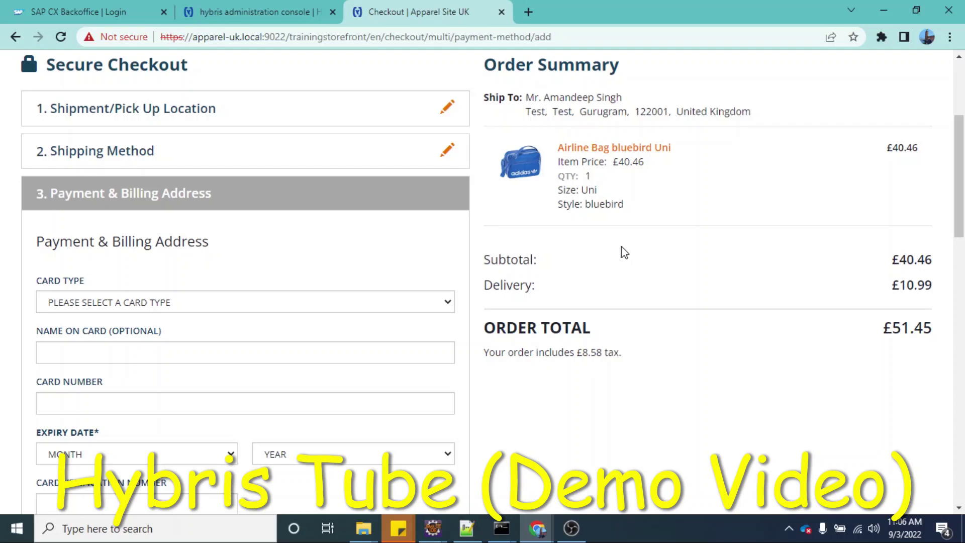
{"action": "scroll", "coordinate": [623, 251], "scroll_direction": "up", "scroll_amount": 3}
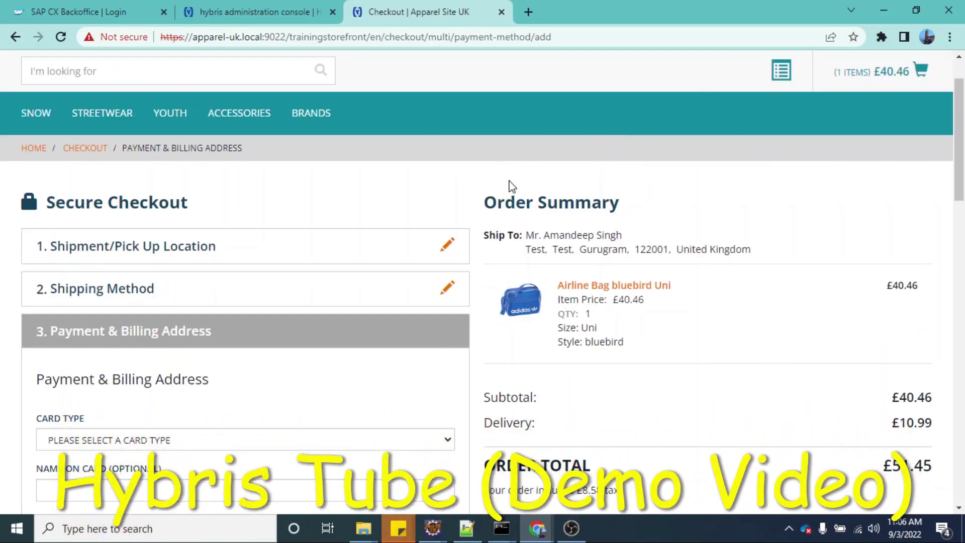
Step: Return to the localhost:9002 administration console, open the platform's Initialization page and look through its settings
{"action": "left_click", "coordinate": [537, 528]}
{"action": "left_click", "coordinate": [610, 467]}
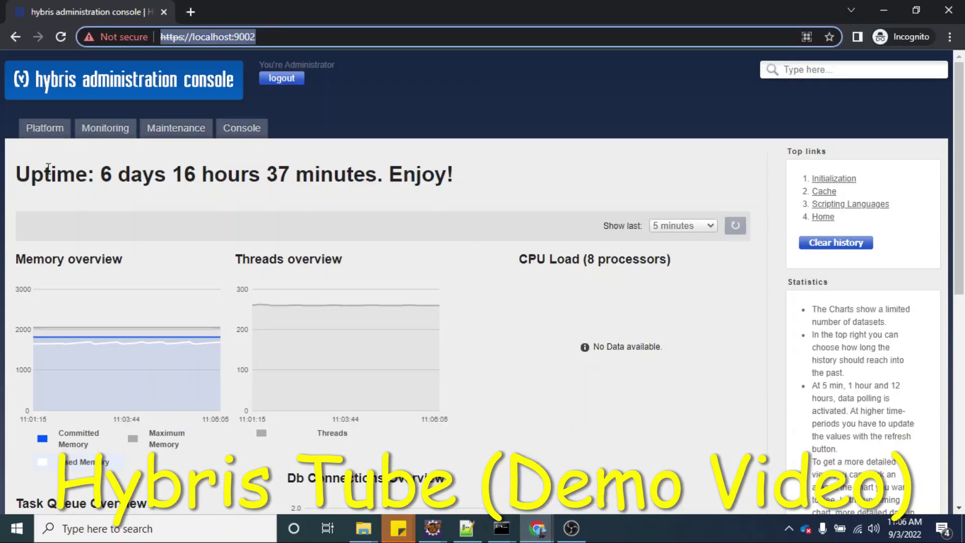
{"action": "mouse_move", "coordinate": [31, 130]}
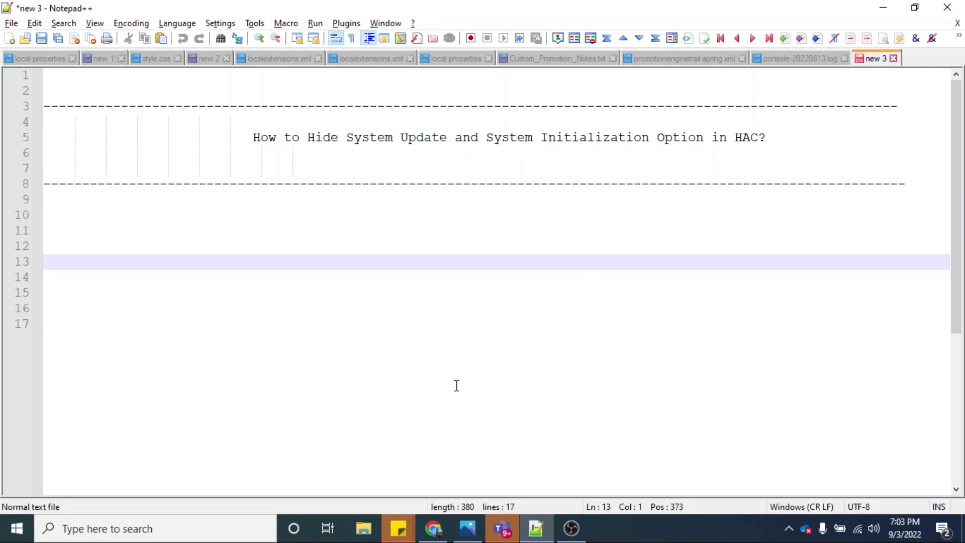
{"action": "left_click", "coordinate": [431, 535]}
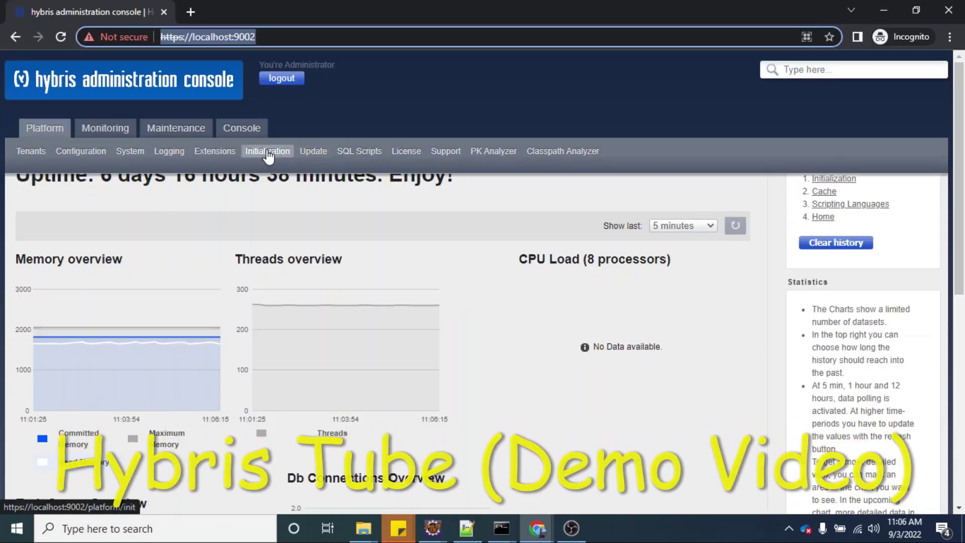
{"action": "left_click", "coordinate": [267, 152]}
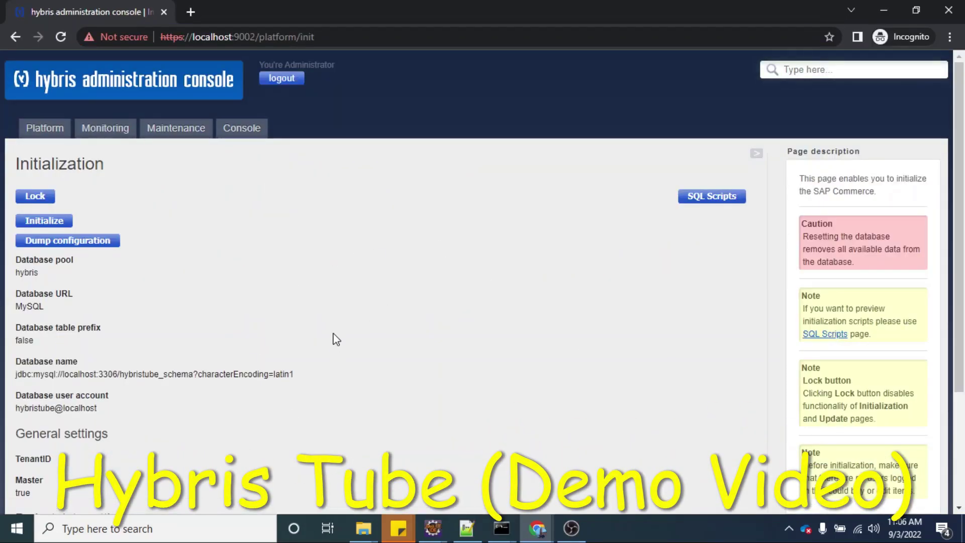
{"action": "scroll", "coordinate": [336, 339], "scroll_direction": "down", "scroll_amount": 3}
{"action": "scroll", "coordinate": [336, 340], "scroll_direction": "up", "scroll_amount": 3}
{"action": "scroll", "coordinate": [333, 338], "scroll_direction": "down", "scroll_amount": 3}
{"action": "scroll", "coordinate": [300, 305], "scroll_direction": "up", "scroll_amount": 3}
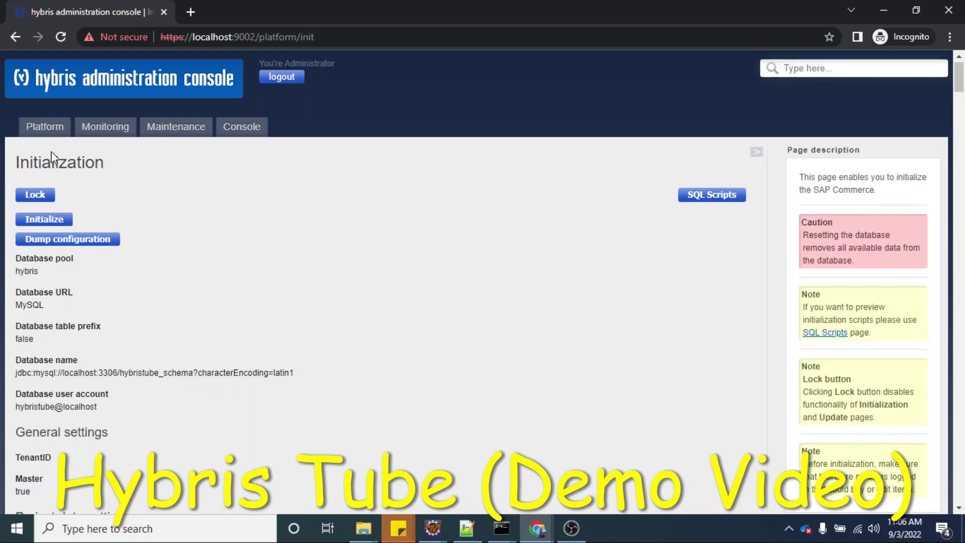
Step: Open the platform's Update page and examine its general and project data settings
{"action": "mouse_move", "coordinate": [35, 129]}
{"action": "left_click", "coordinate": [316, 151]}
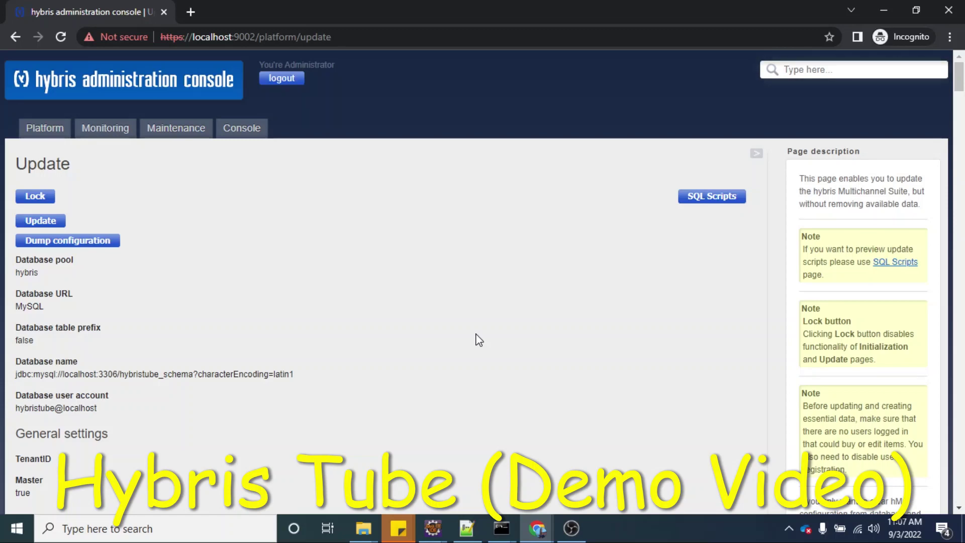
{"action": "scroll", "coordinate": [478, 340], "scroll_direction": "down", "scroll_amount": 4}
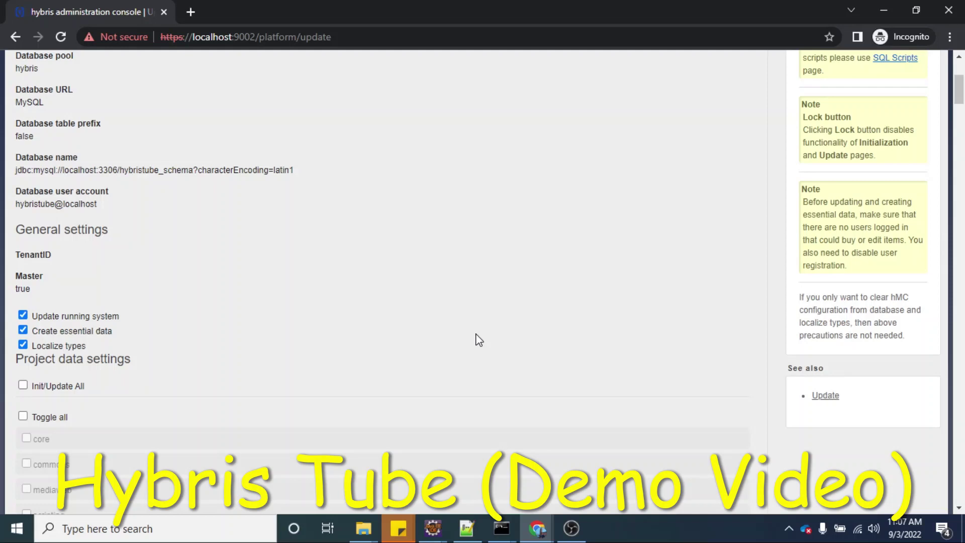
{"action": "scroll", "coordinate": [479, 340], "scroll_direction": "up", "scroll_amount": 5}
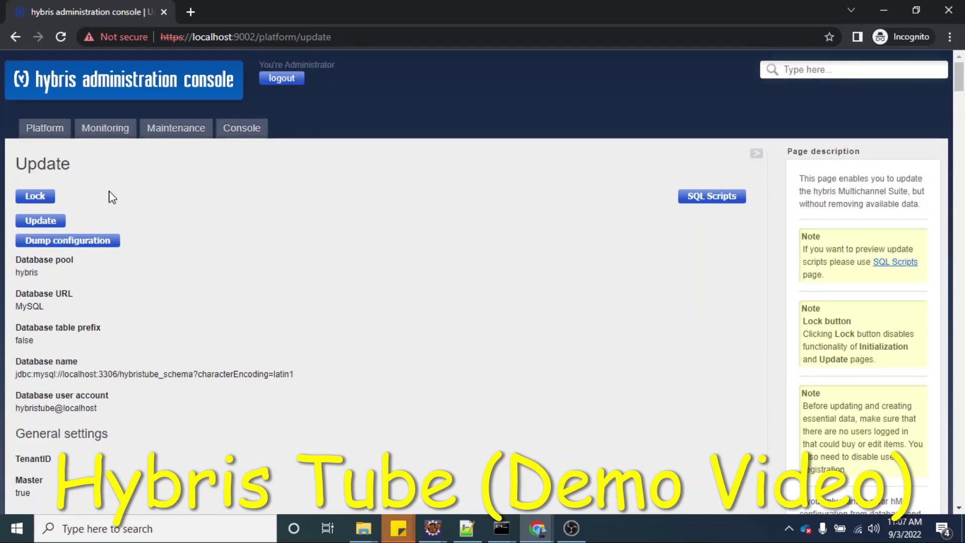
Step: Reopen the Initialization page and examine the available platform options, including Initialization and Update
{"action": "mouse_move", "coordinate": [50, 133]}
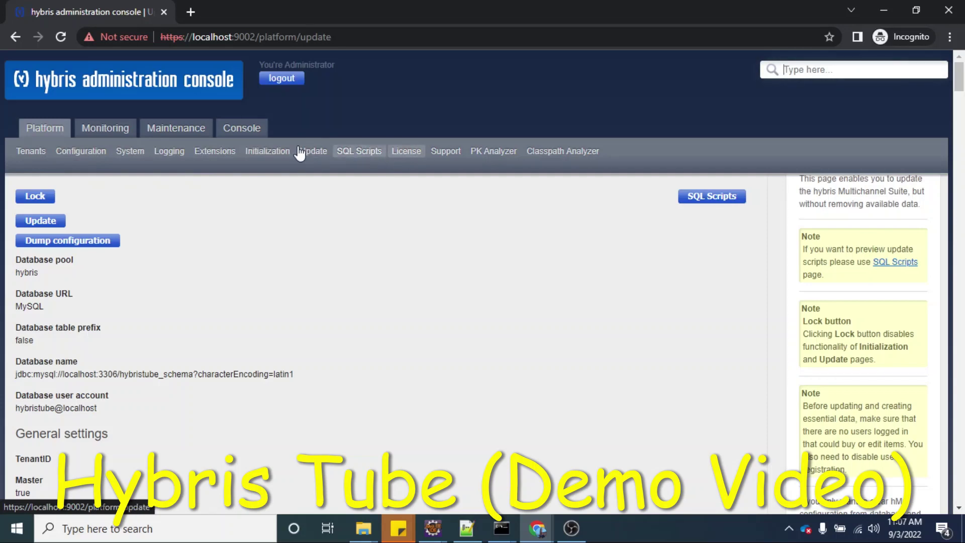
{"action": "left_click", "coordinate": [281, 153]}
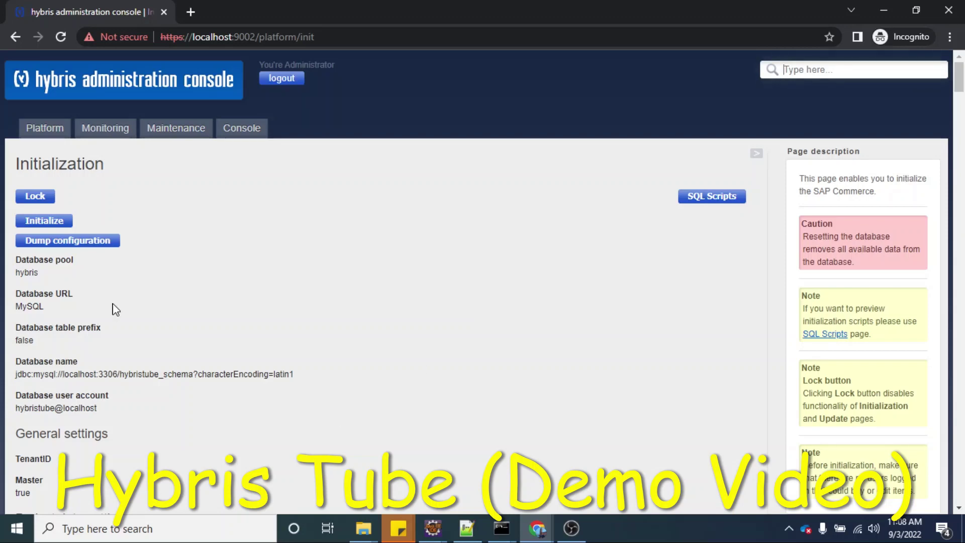
{"action": "mouse_move", "coordinate": [39, 133]}
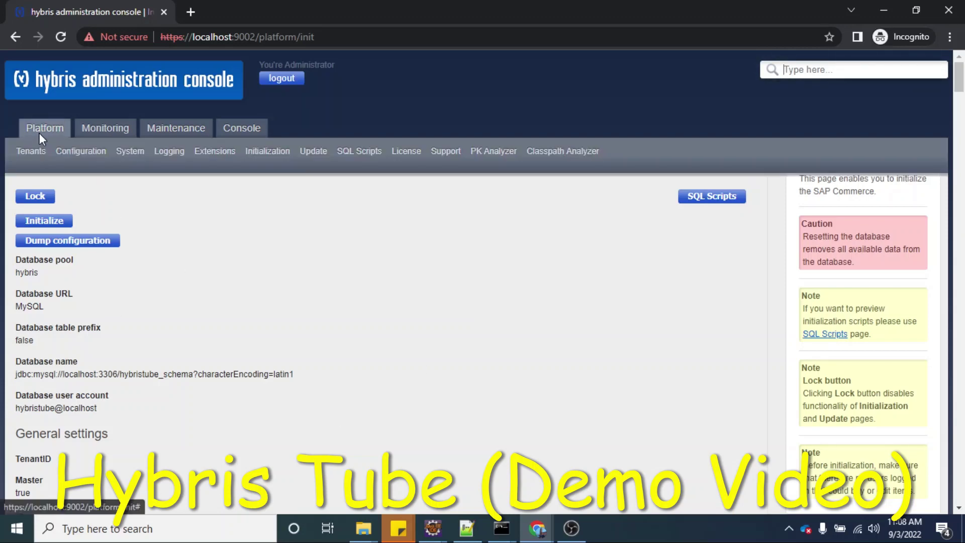
{"action": "left_click", "coordinate": [266, 159]}
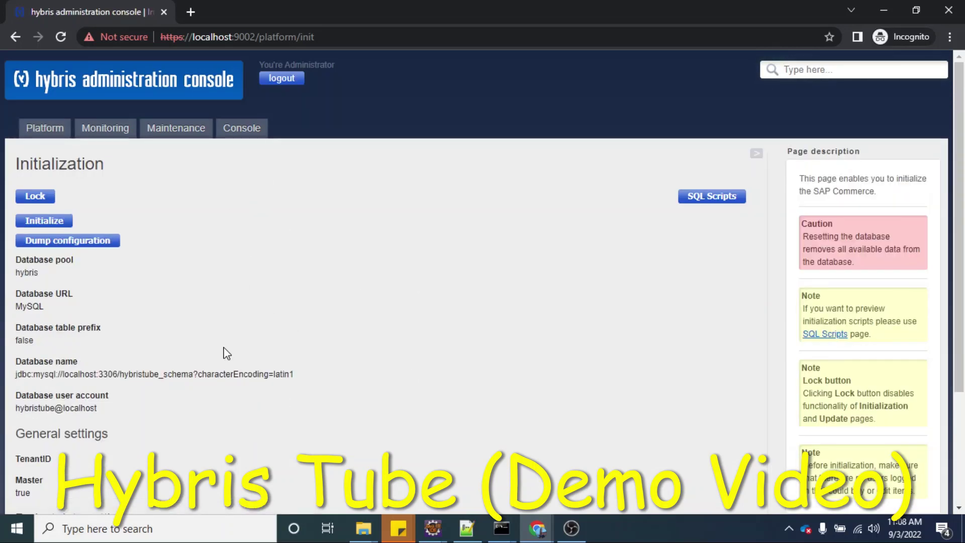
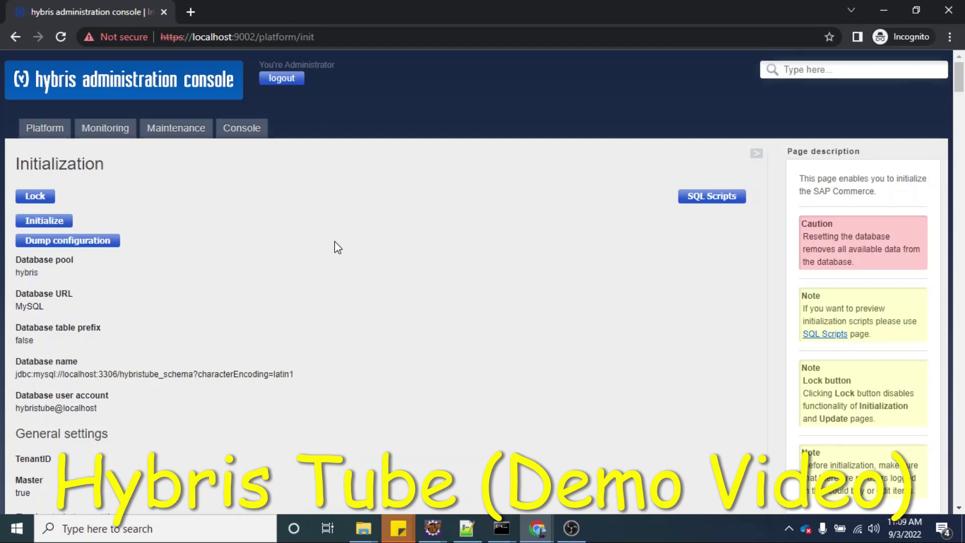
{"action": "mouse_move", "coordinate": [44, 125]}
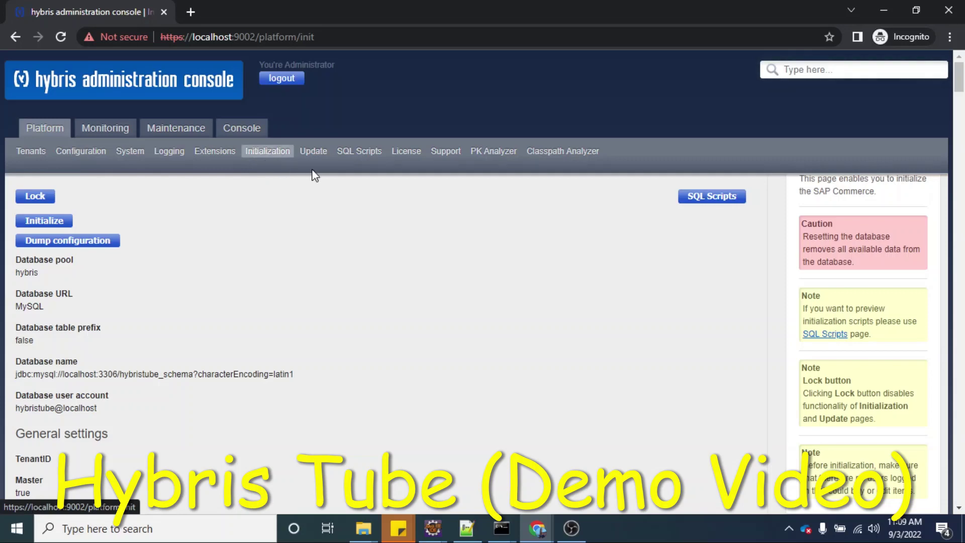
{"action": "mouse_move", "coordinate": [236, 132]}
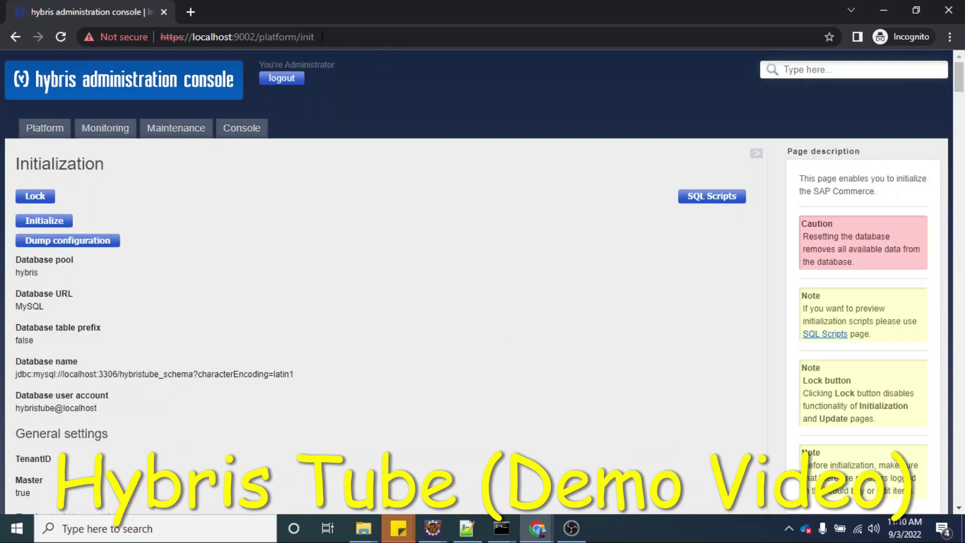
Step: Highlight port 9002 in this console's address and port 9022 in the address of the other window's console
{"action": "left_click_drag", "start_coordinate": [234, 36], "coordinate": [256, 36]}
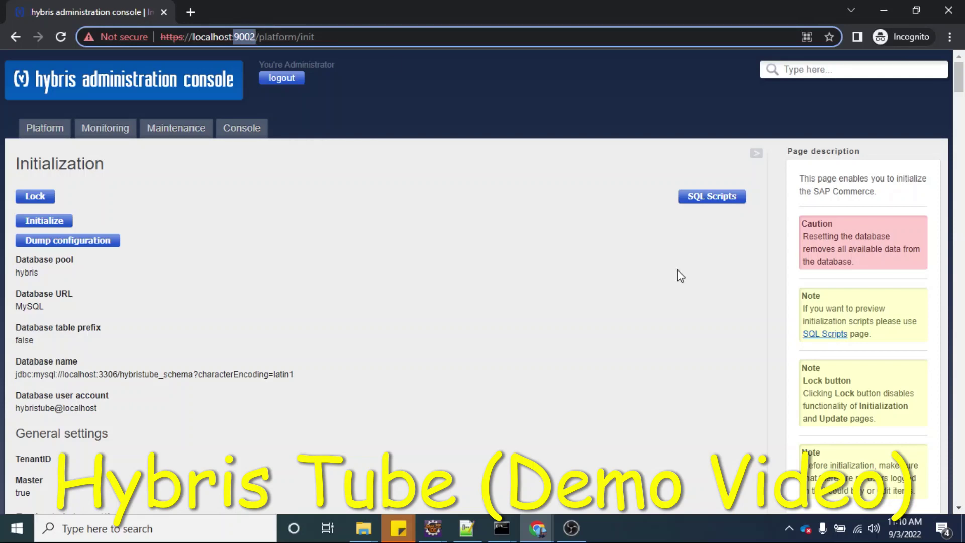
{"action": "left_click", "coordinate": [548, 536]}
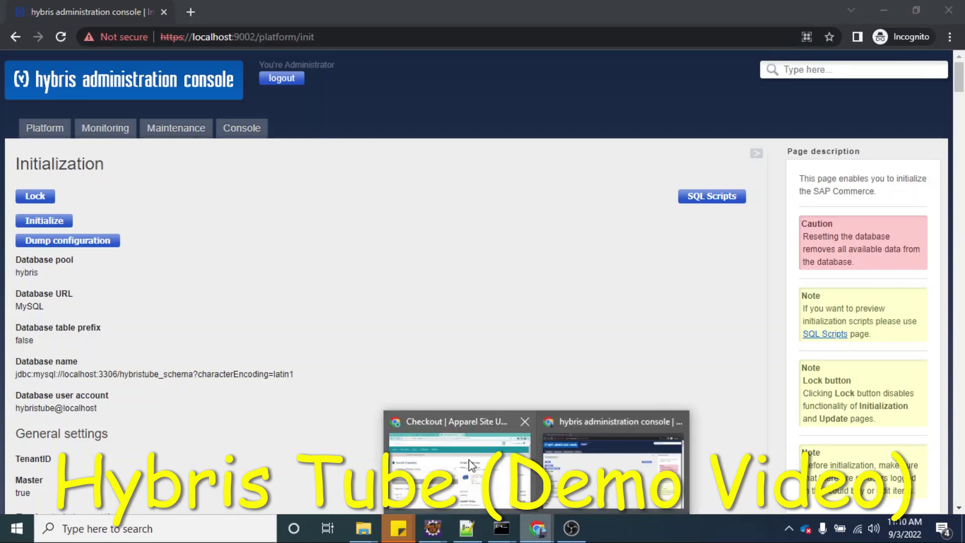
{"action": "left_click", "coordinate": [460, 466]}
{"action": "left_click", "coordinate": [254, 5]}
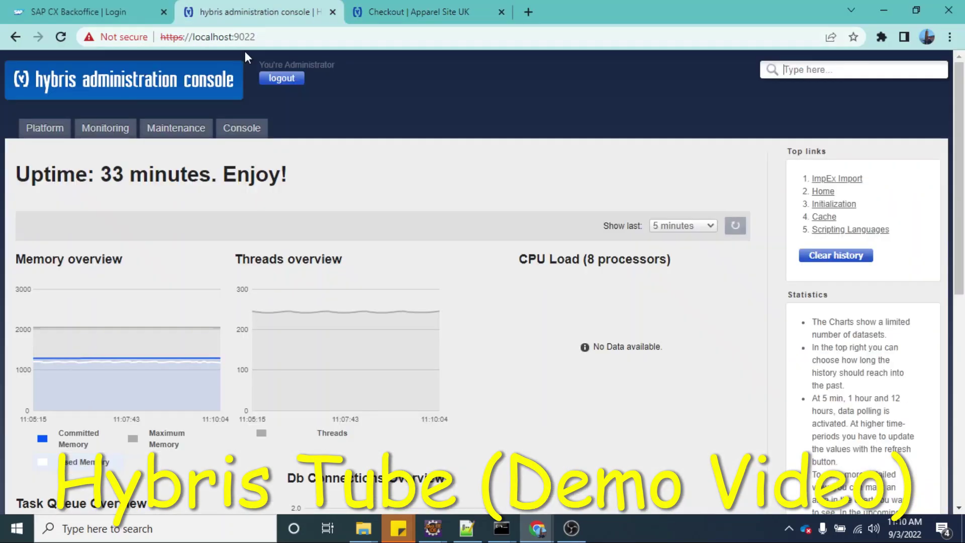
{"action": "left_click_drag", "start_coordinate": [233, 36], "coordinate": [266, 36]}
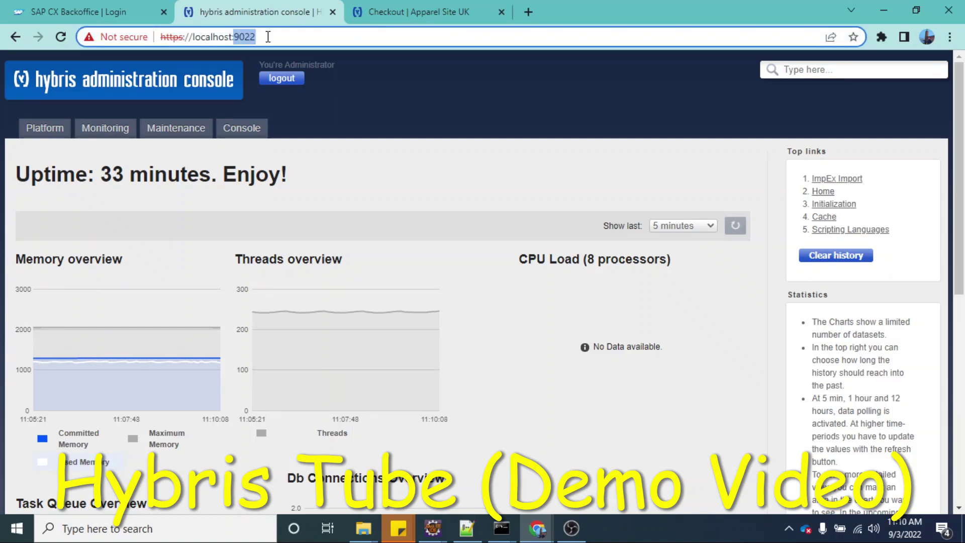
Step: Revisit the localhost:9002 console, return to the other Chrome window and reload the console at localhost:9022
{"action": "left_click", "coordinate": [537, 528]}
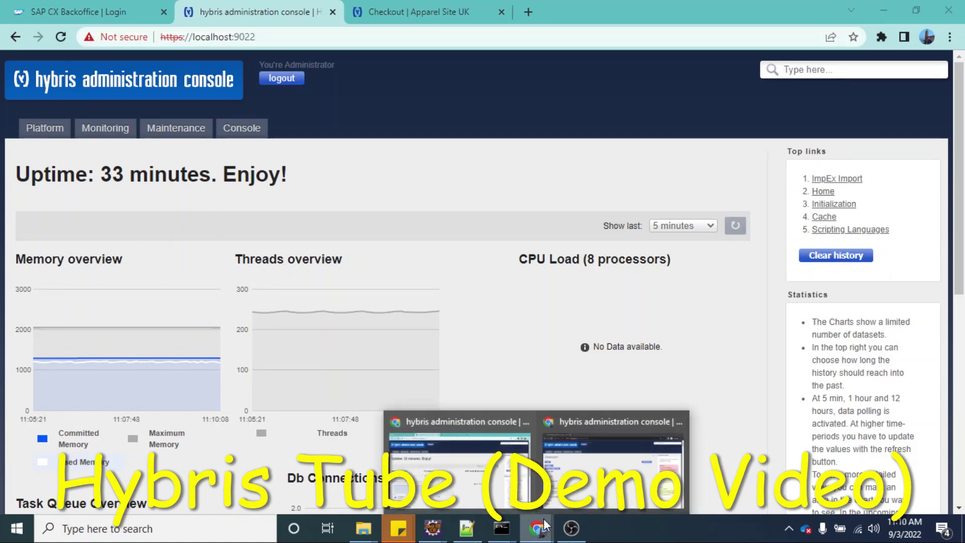
{"action": "left_click", "coordinate": [591, 469]}
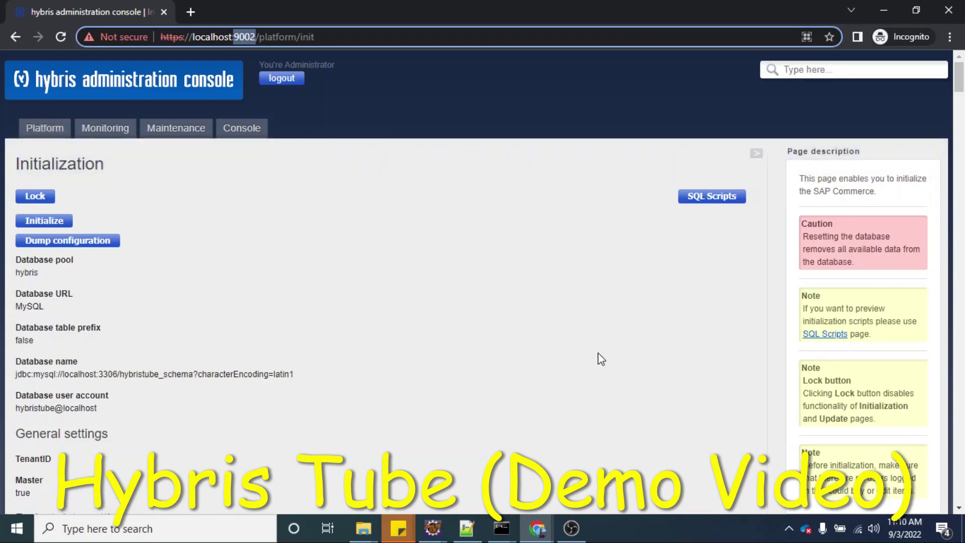
{"action": "mouse_move", "coordinate": [537, 527]}
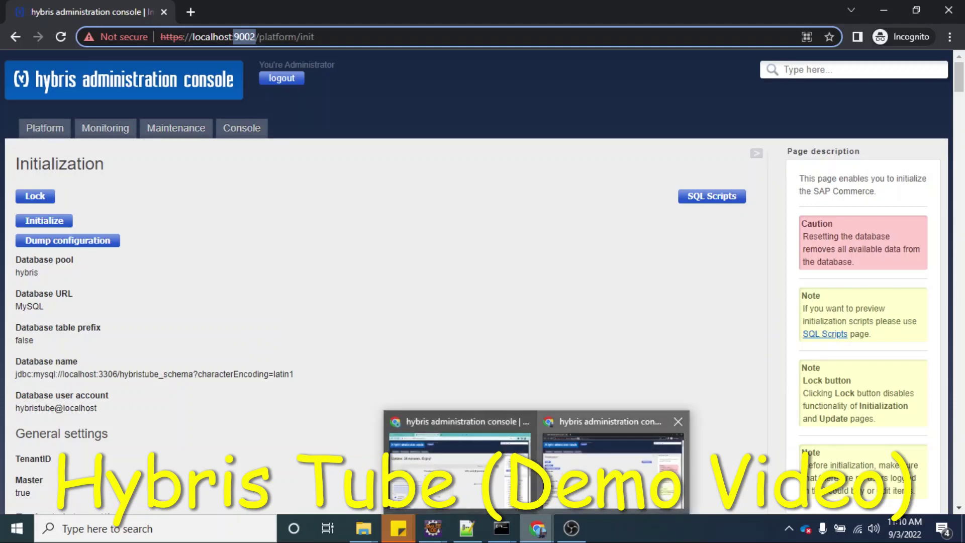
{"action": "left_click", "coordinate": [457, 469]}
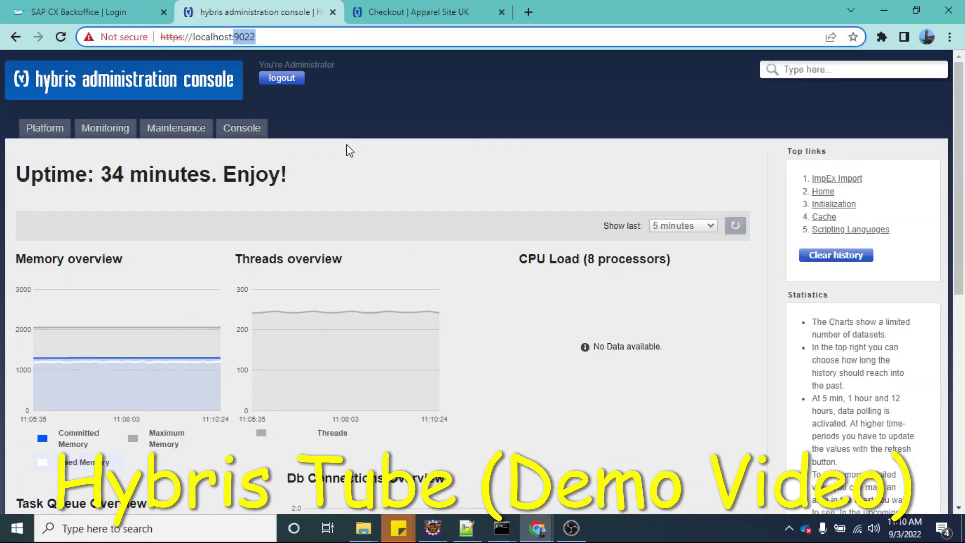
{"action": "key", "text": "Return"}
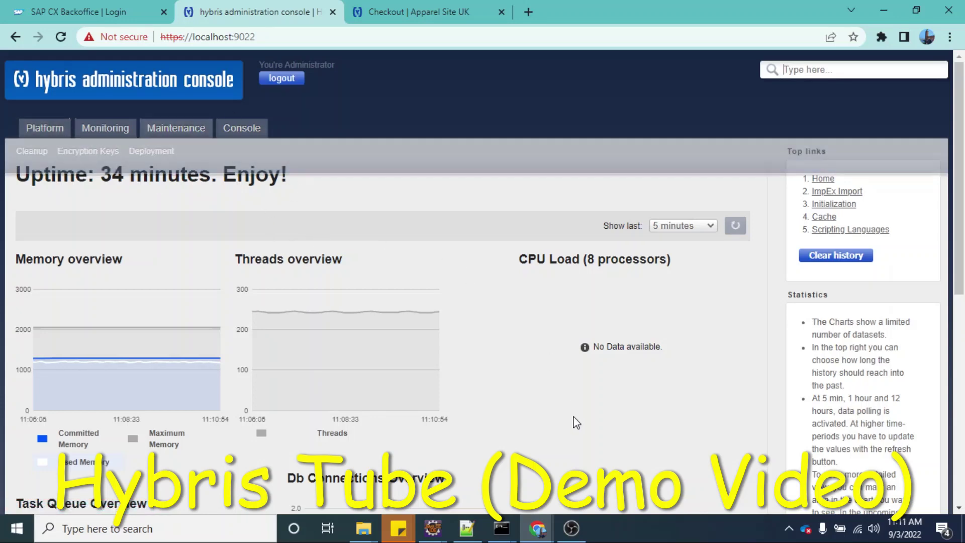
Step: Check the platform options in the localhost:9002 console and return to the localhost:9022 console for comparison
{"action": "mouse_move", "coordinate": [537, 528]}
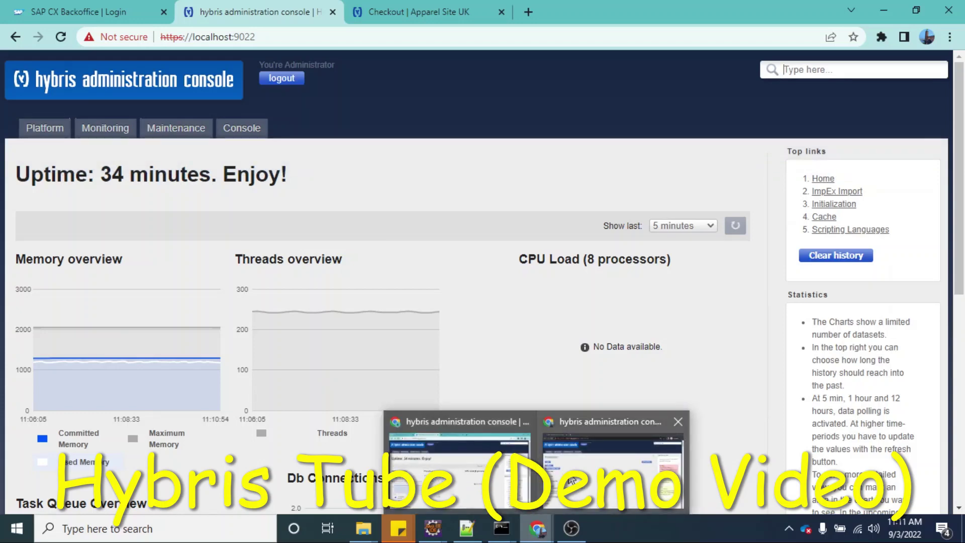
{"action": "left_click", "coordinate": [605, 466]}
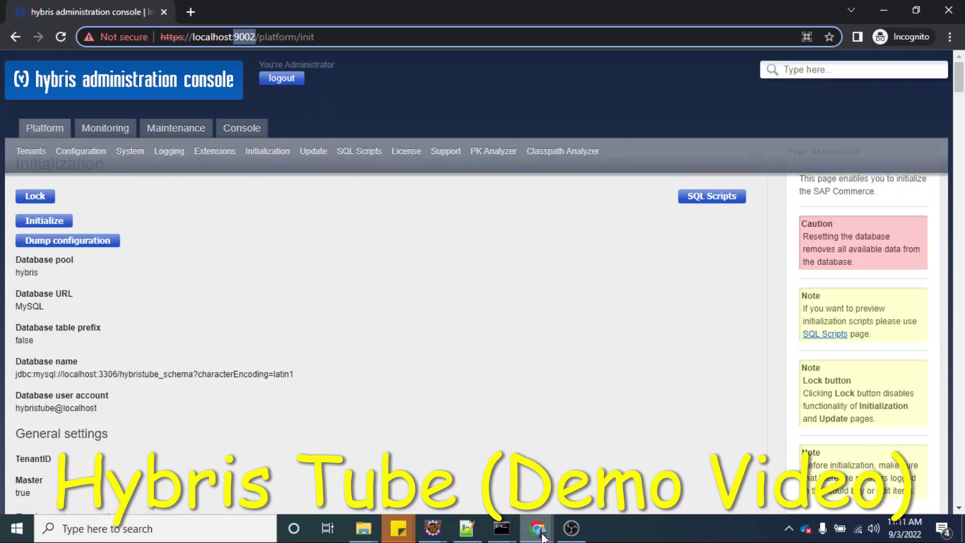
{"action": "mouse_move", "coordinate": [539, 517]}
{"action": "left_click", "coordinate": [458, 452]}
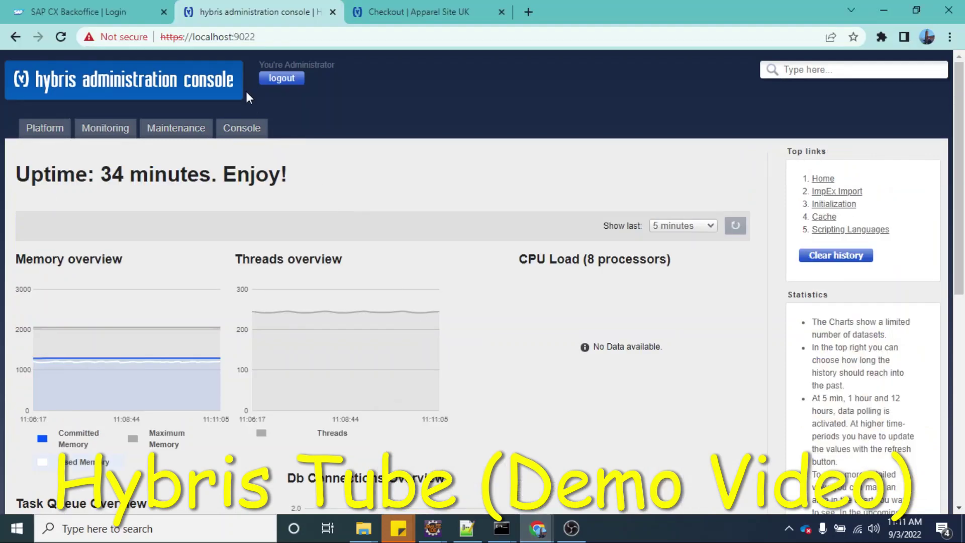